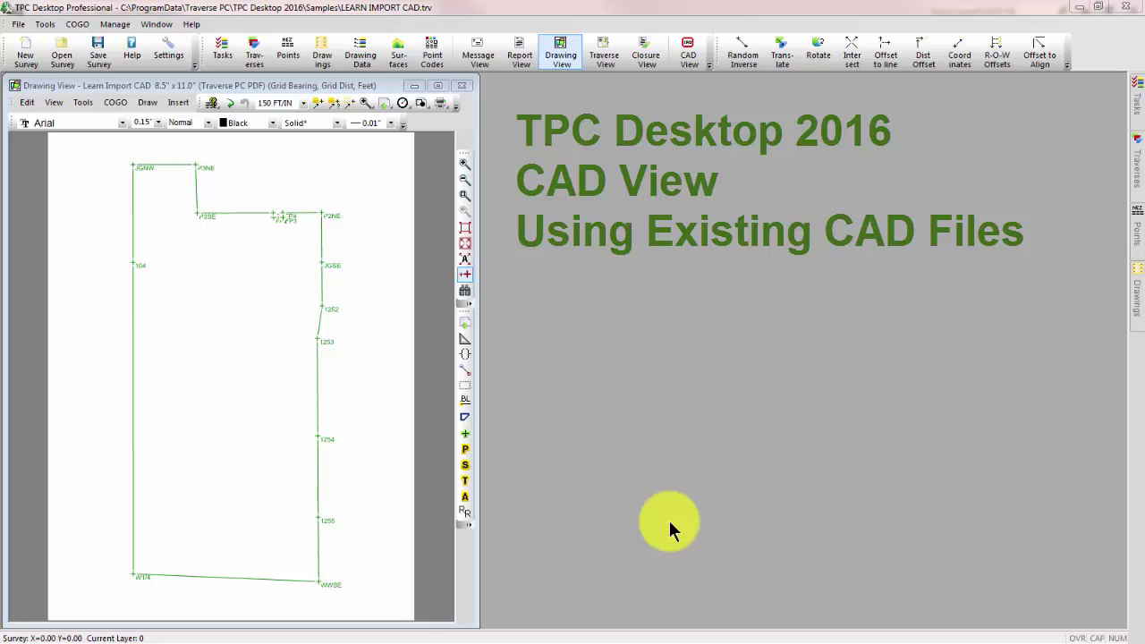
- Open the Learn3A.dwg site plan in a new CAD View
{"action": "left_click", "coordinate": [686, 44]}
{"action": "left_click", "coordinate": [503, 103]}
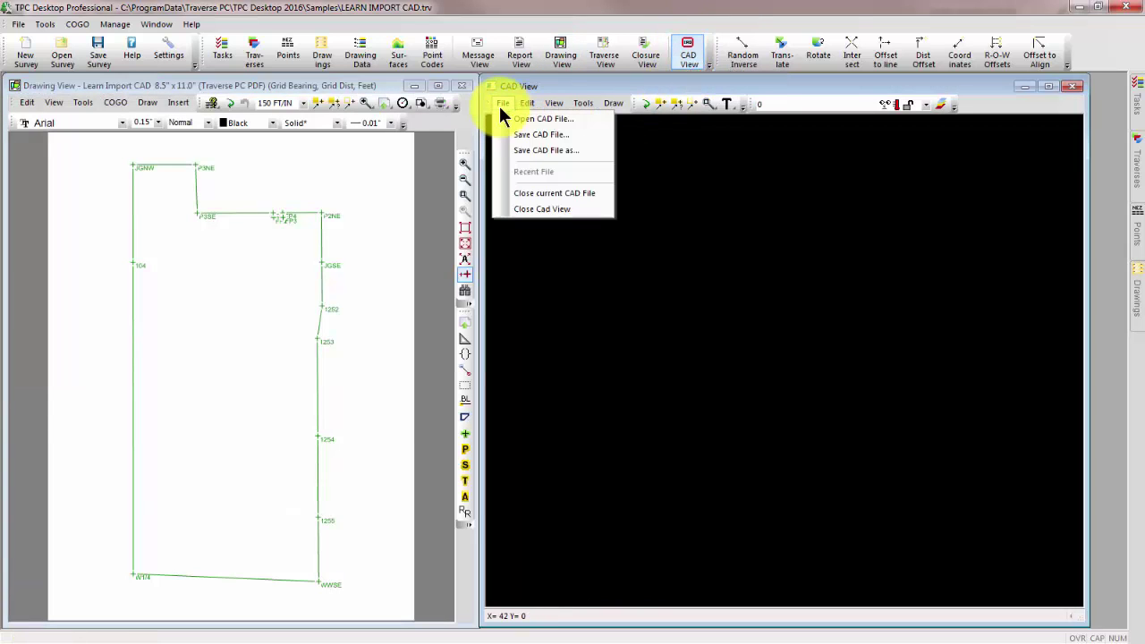
{"action": "left_click", "coordinate": [526, 123]}
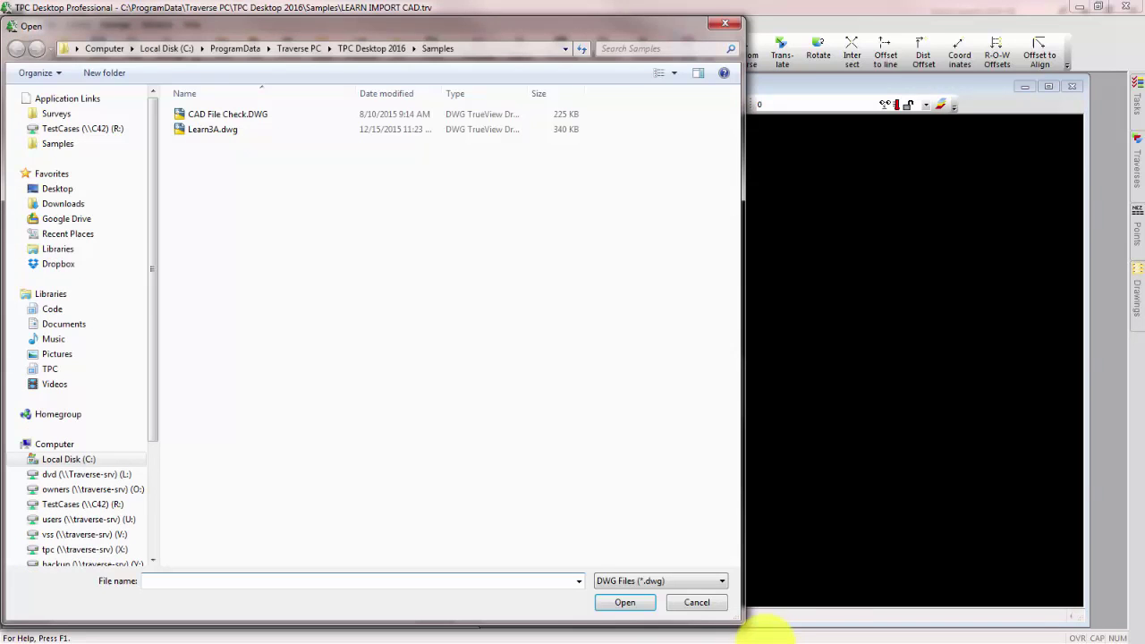
{"action": "double_click", "coordinate": [216, 130]}
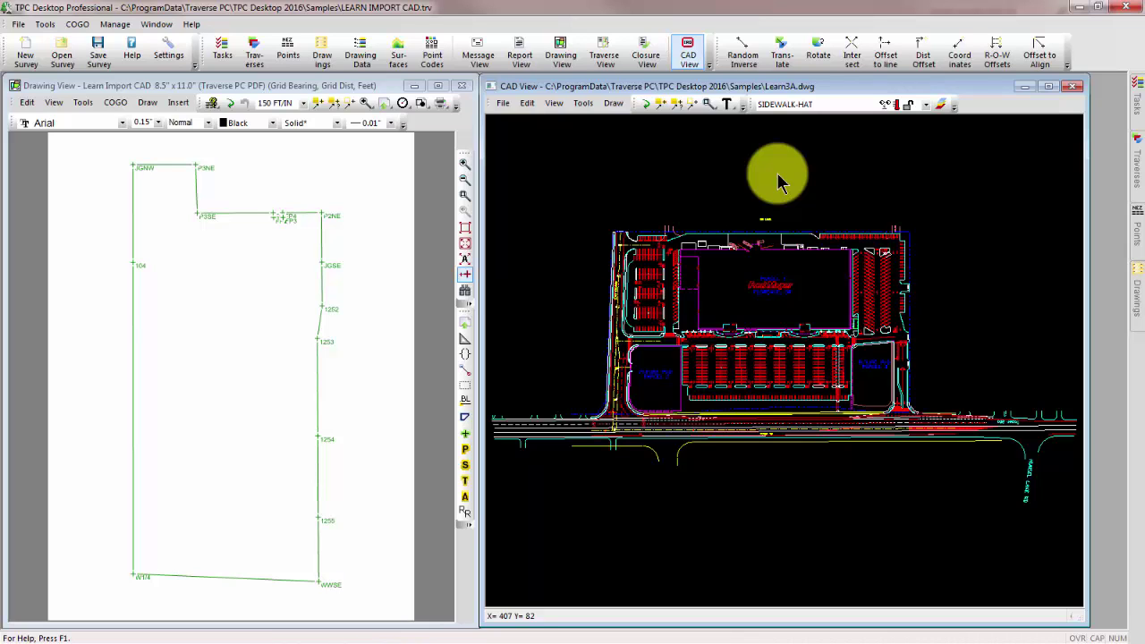
- Close the survey's Drawing View, then zoom and pan to the parking entrance beside Future Pad Parcel 3
{"action": "left_click", "coordinate": [462, 86]}
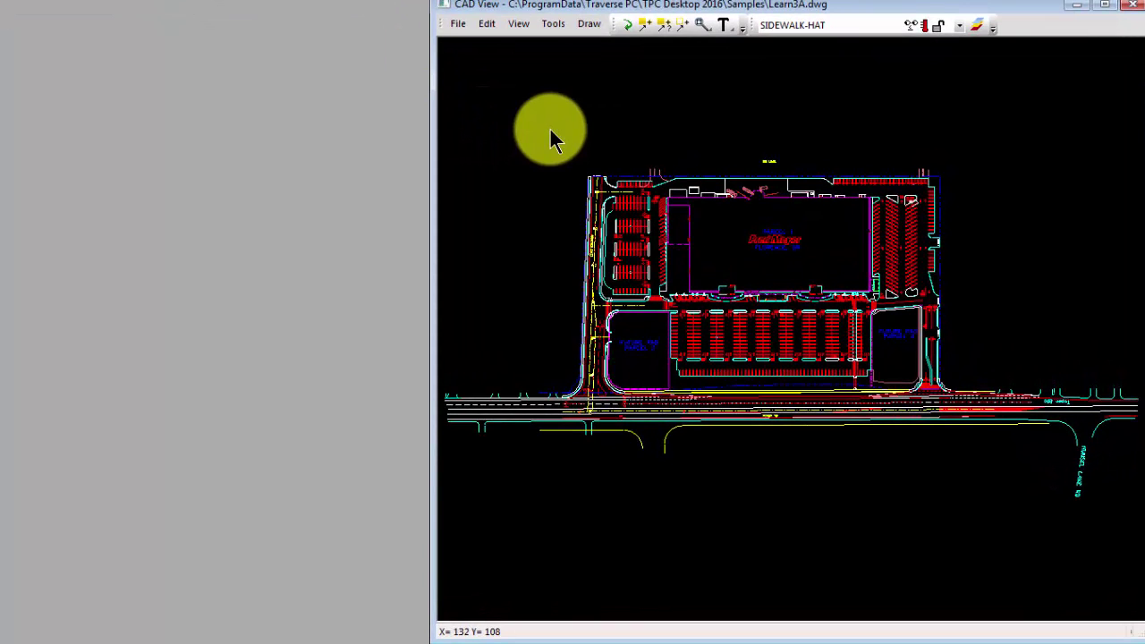
{"action": "scroll", "coordinate": [776, 367], "scroll_direction": "up", "scroll_amount": 5}
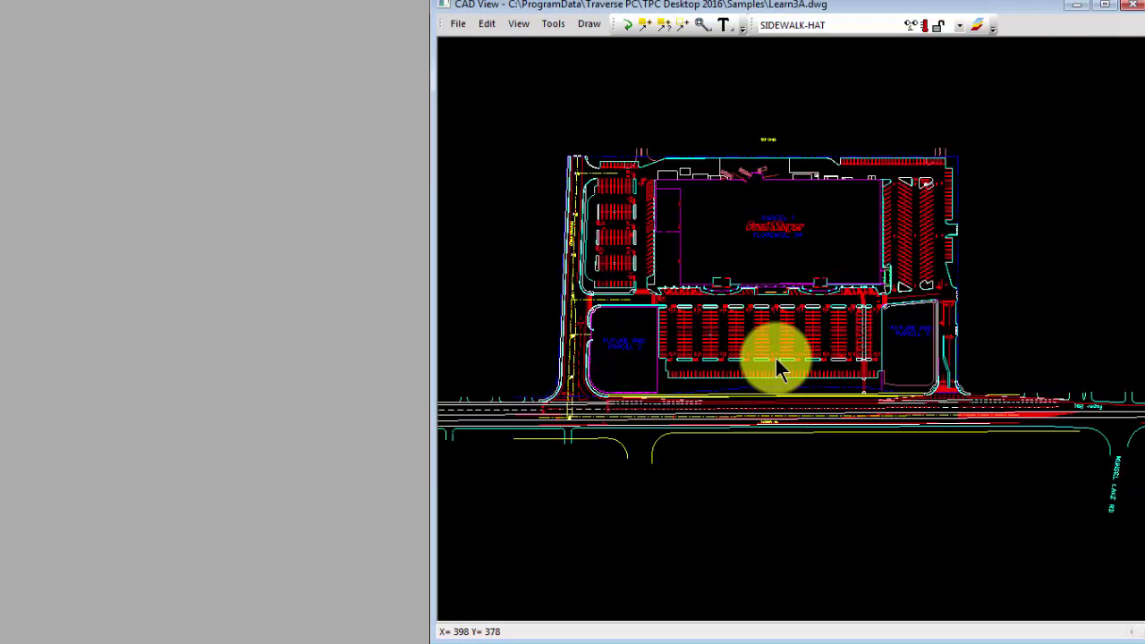
{"action": "scroll", "coordinate": [776, 367], "scroll_direction": "up", "scroll_amount": 1}
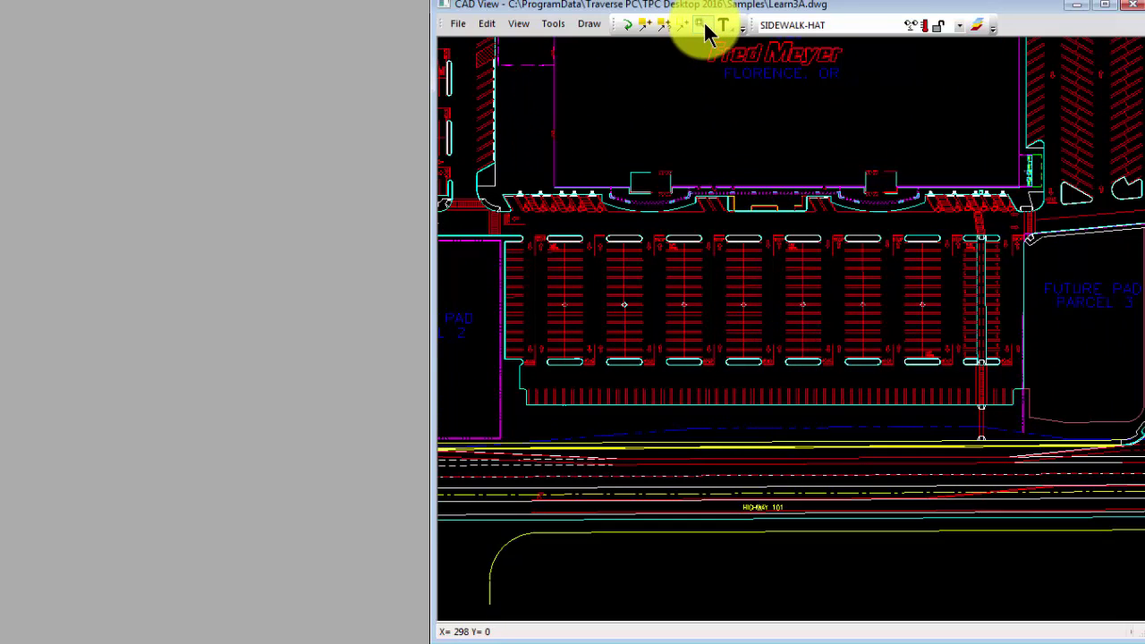
{"action": "left_click_drag", "start_coordinate": [704, 27], "coordinate": [706, 148]}
{"action": "mouse_move", "coordinate": [1081, 379]}
{"action": "left_mouse_down"}
{"action": "mouse_move", "coordinate": [812, 404]}
{"action": "mouse_move", "coordinate": [734, 430]}
{"action": "mouse_move", "coordinate": [739, 458]}
{"action": "mouse_move", "coordinate": [775, 423]}
{"action": "left_mouse_up"}
{"action": "scroll", "coordinate": [775, 423], "scroll_direction": "up", "scroll_amount": 3}
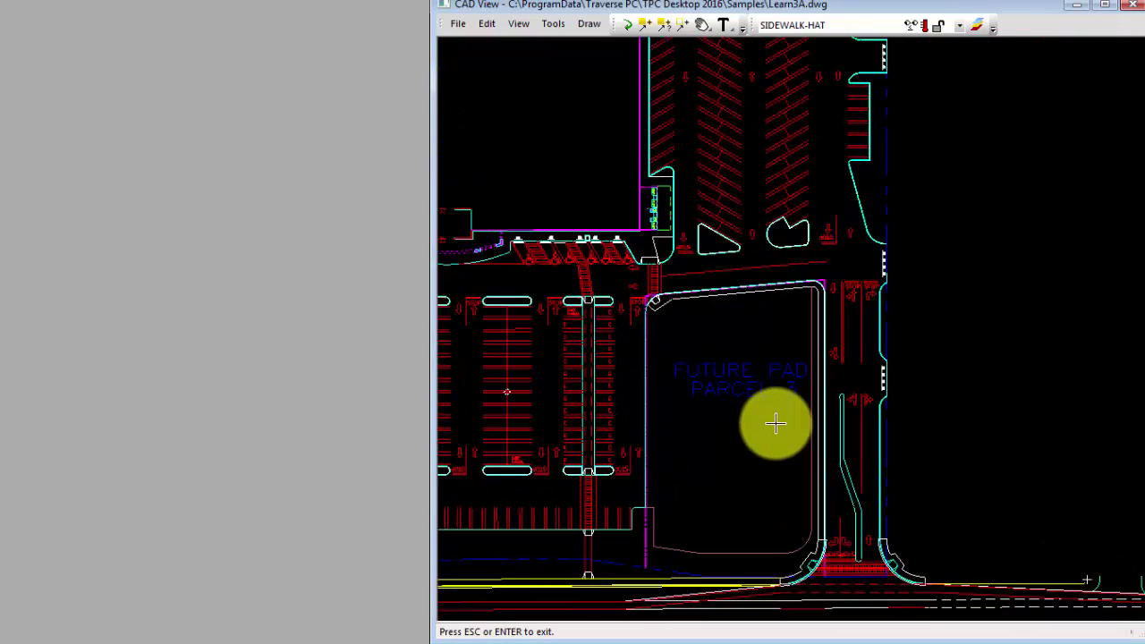
{"action": "left_click_drag", "start_coordinate": [749, 220], "coordinate": [779, 289]}
{"action": "scroll", "coordinate": [775, 289], "scroll_direction": "up", "scroll_amount": 2}
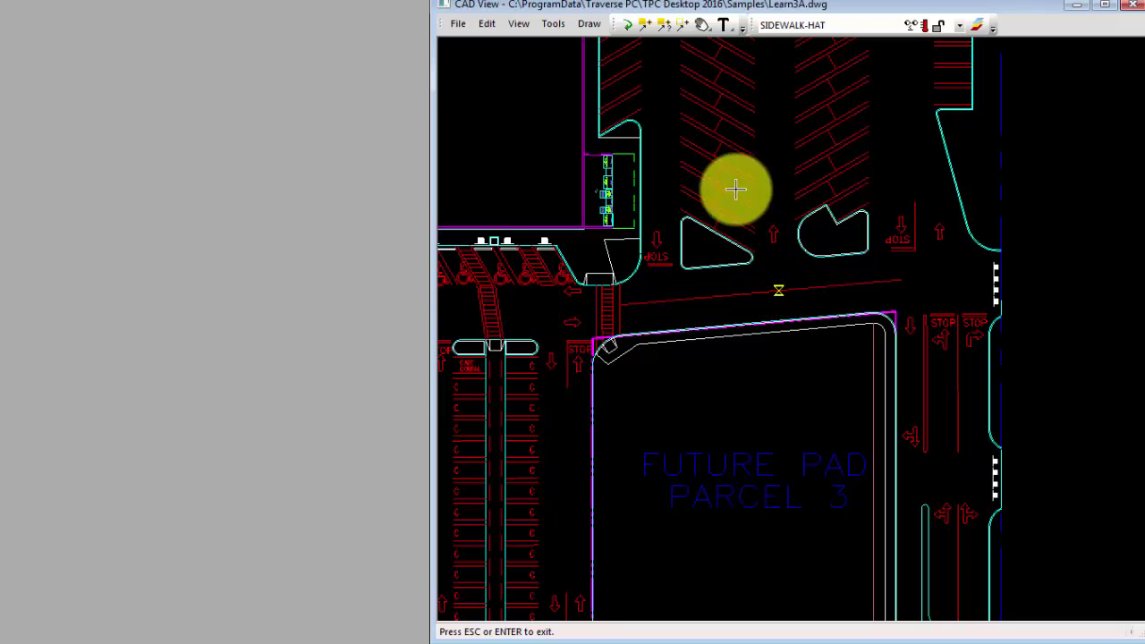
- List the triangular island's properties: an LWPOLYLINE on layer CURB with six points
{"action": "left_click", "coordinate": [642, 25]}
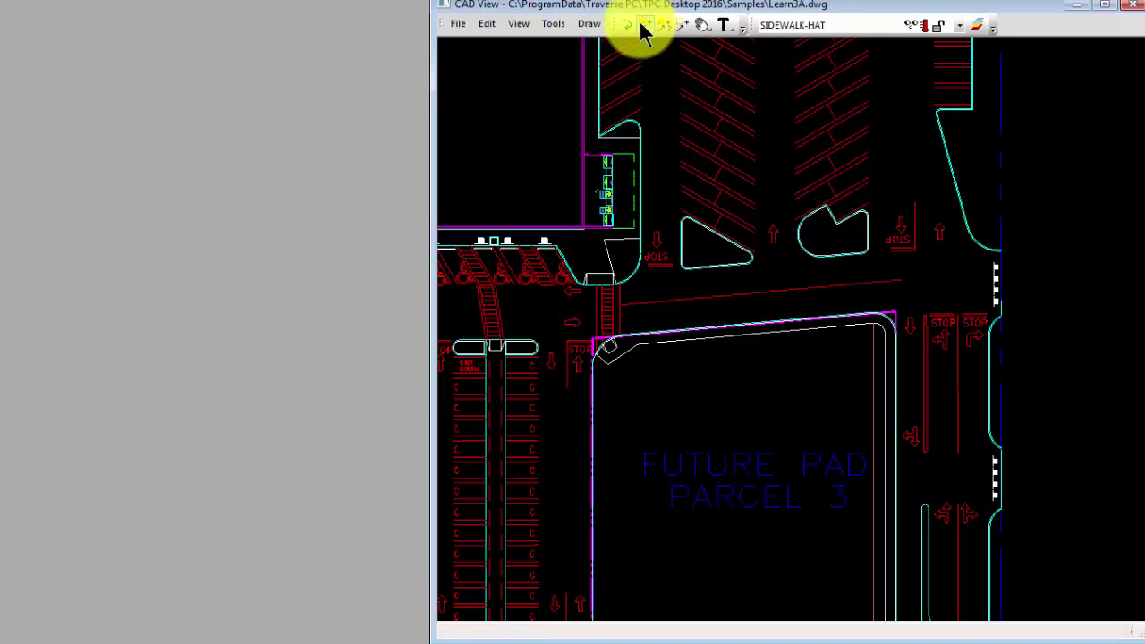
{"action": "left_click", "coordinate": [728, 266]}
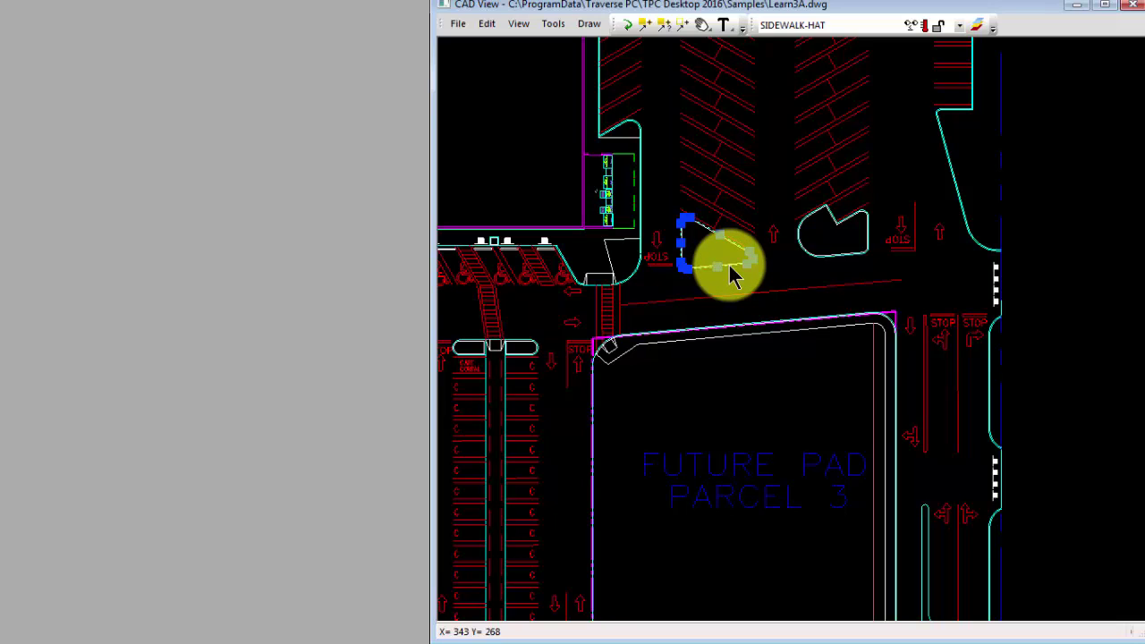
{"action": "right_click", "coordinate": [729, 266]}
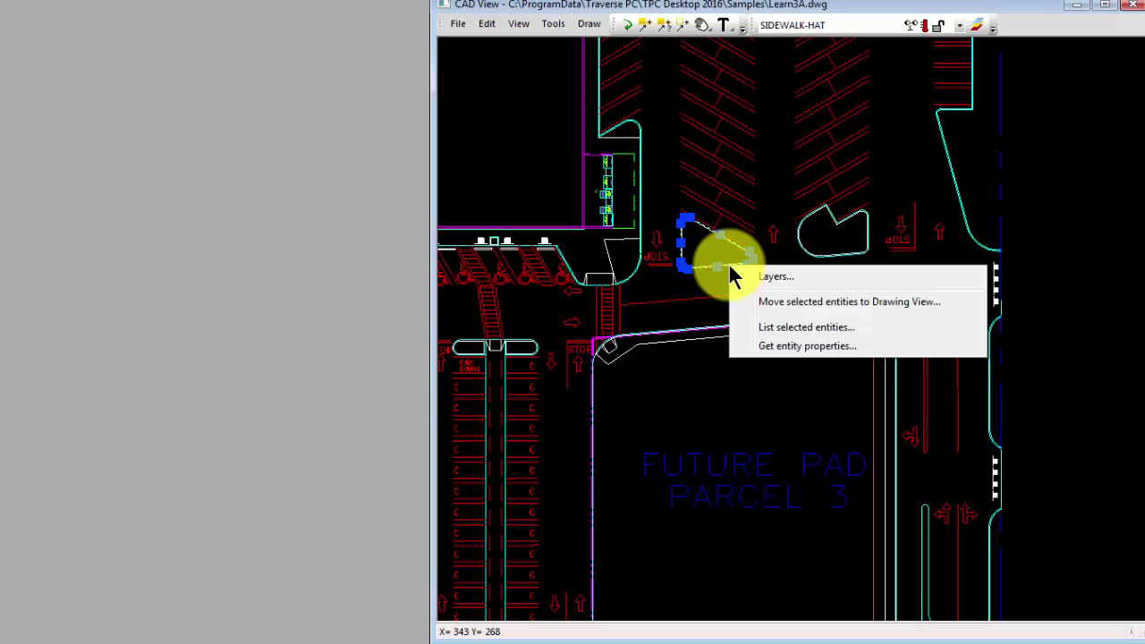
{"action": "left_click", "coordinate": [790, 328]}
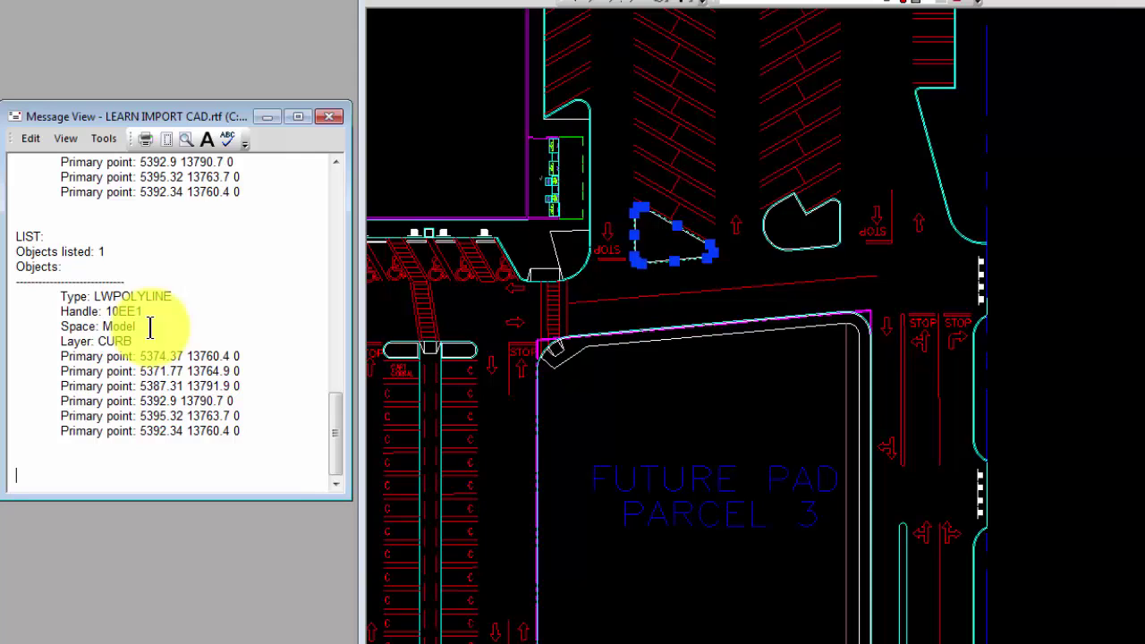
- List the neighbouring curved island, reported as a POLYLINE on layer CURB at primary point 0 0 0
{"action": "left_click", "coordinate": [797, 247]}
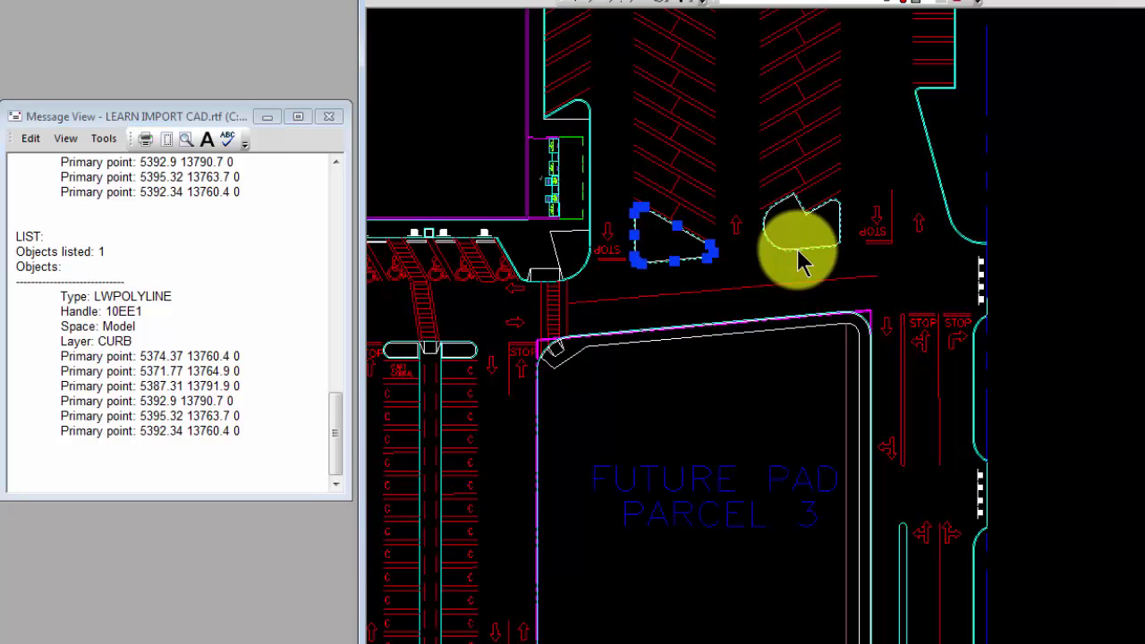
{"action": "right_click", "coordinate": [784, 260]}
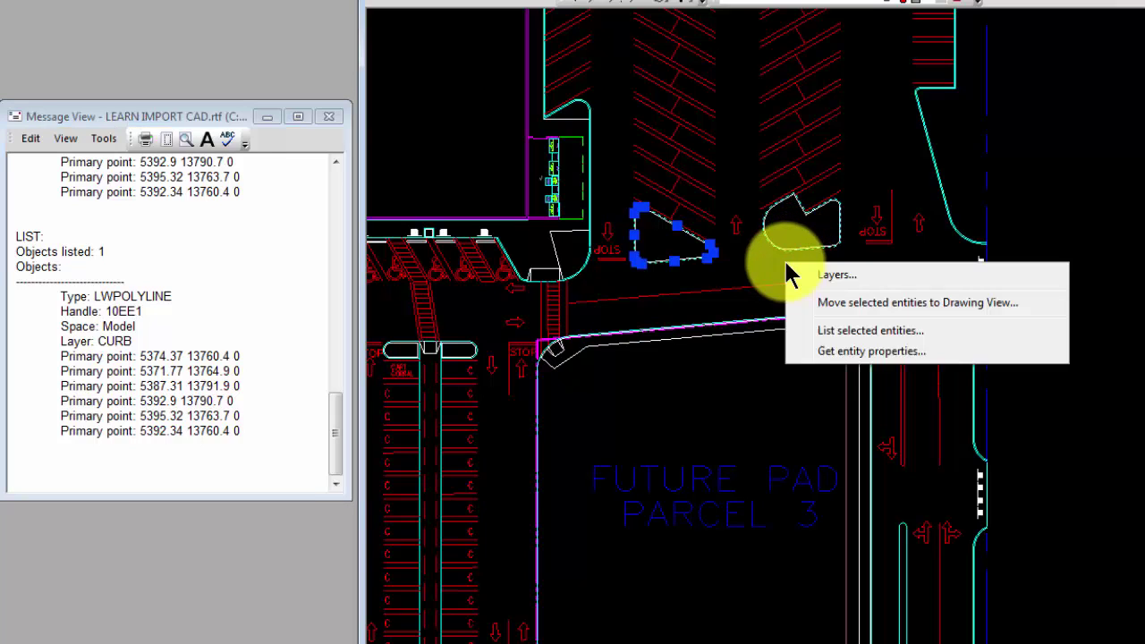
{"action": "key", "text": "Escape"}
{"action": "right_click", "coordinate": [811, 243]}
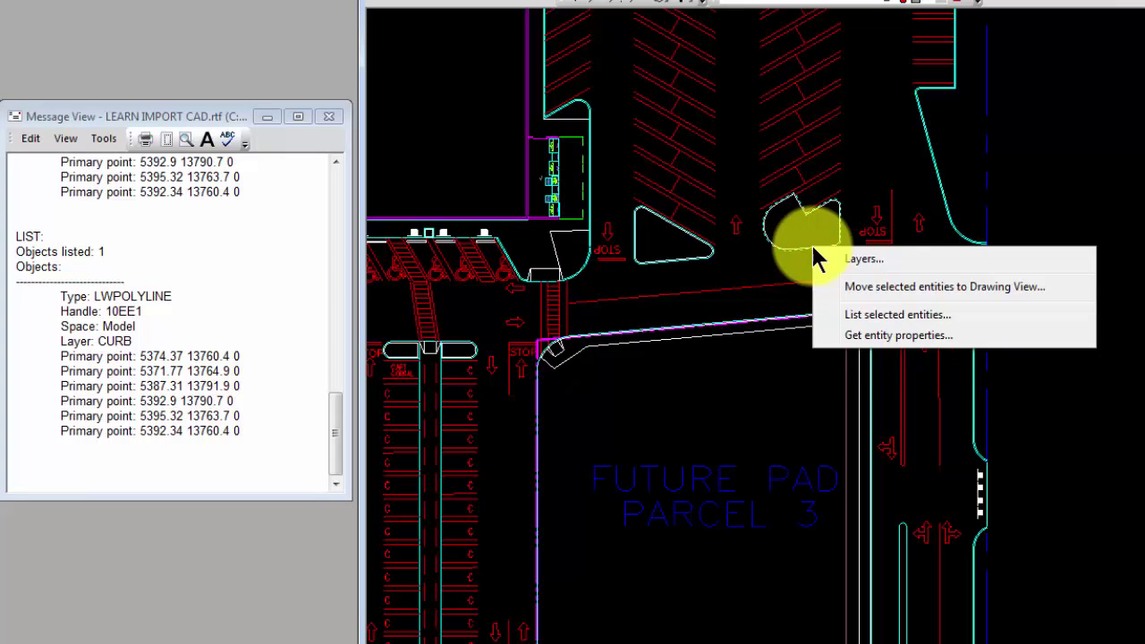
{"action": "left_click", "coordinate": [867, 314]}
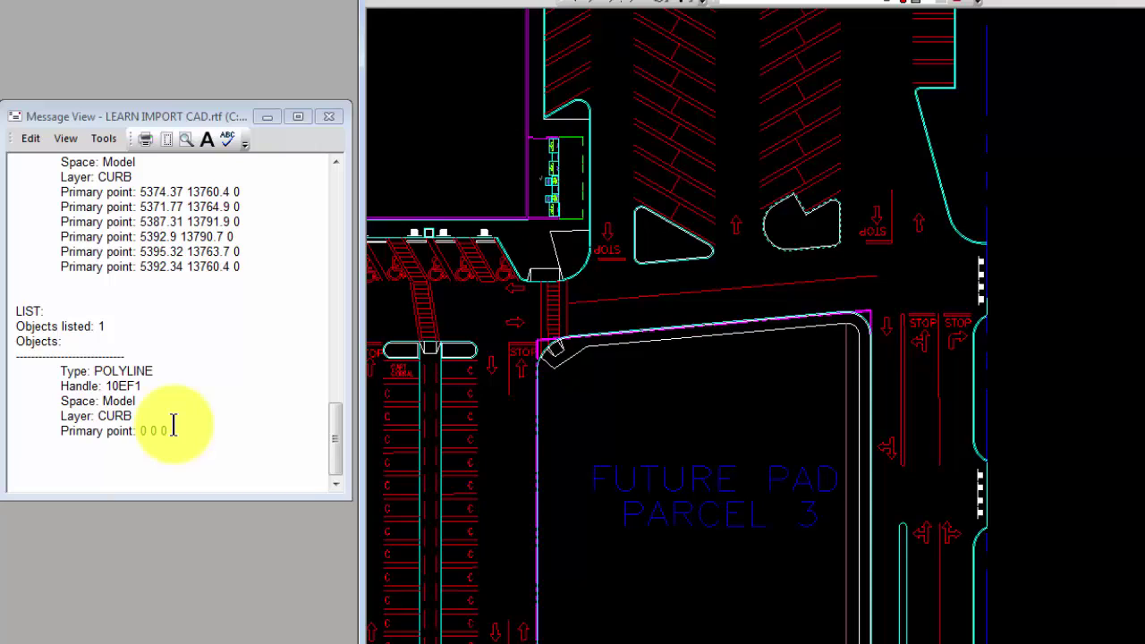
- Window-select around the curved island and list both polylines: one on CURB, one on SIDEWALK (handle 10EFB)
{"action": "left_click", "coordinate": [743, 261]}
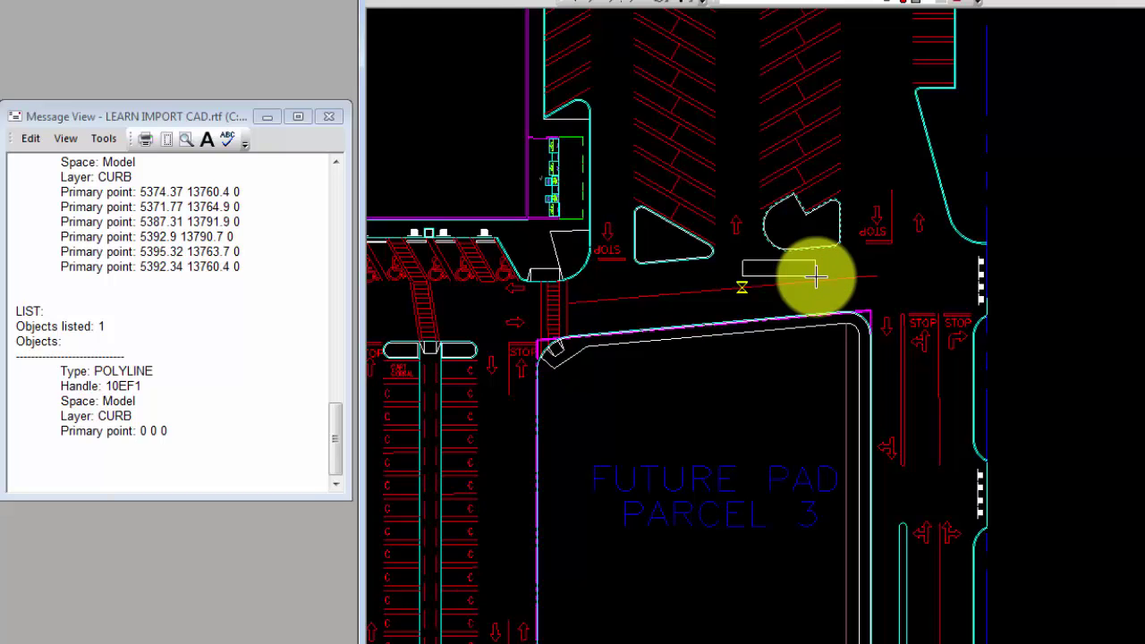
{"action": "scroll", "coordinate": [816, 276], "scroll_direction": "up", "scroll_amount": 5}
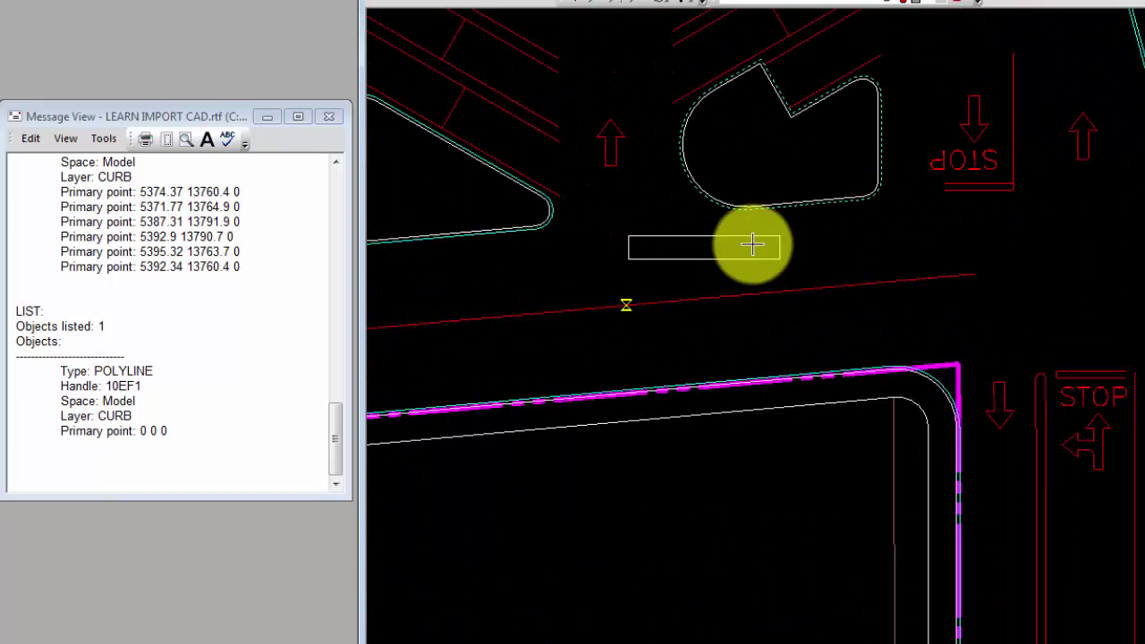
{"action": "left_click", "coordinate": [738, 199]}
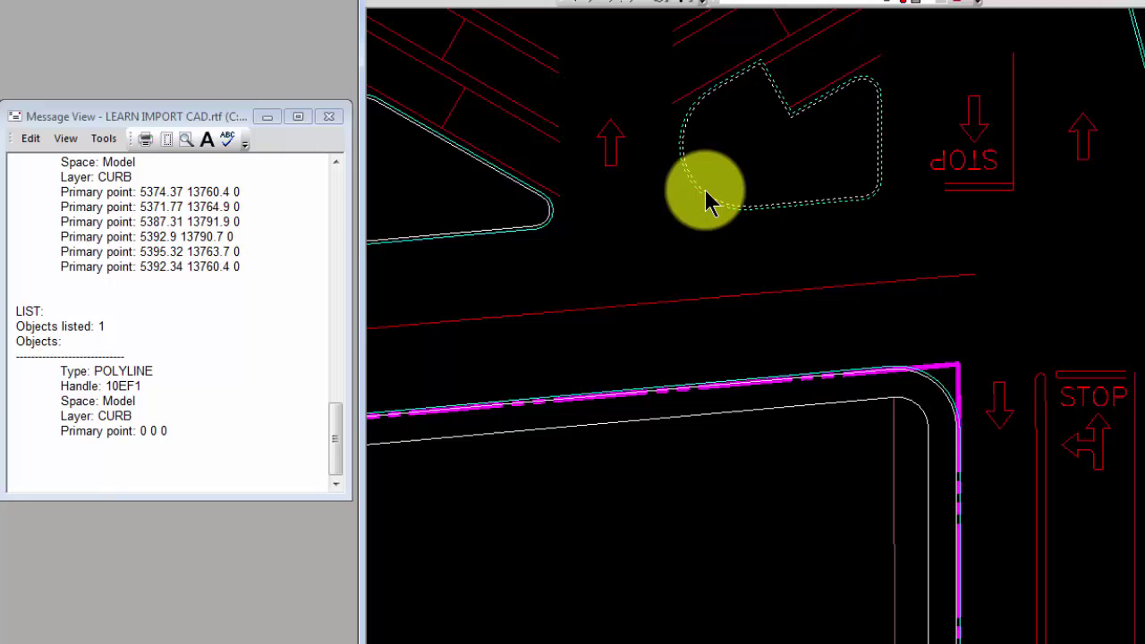
{"action": "right_click", "coordinate": [705, 190]}
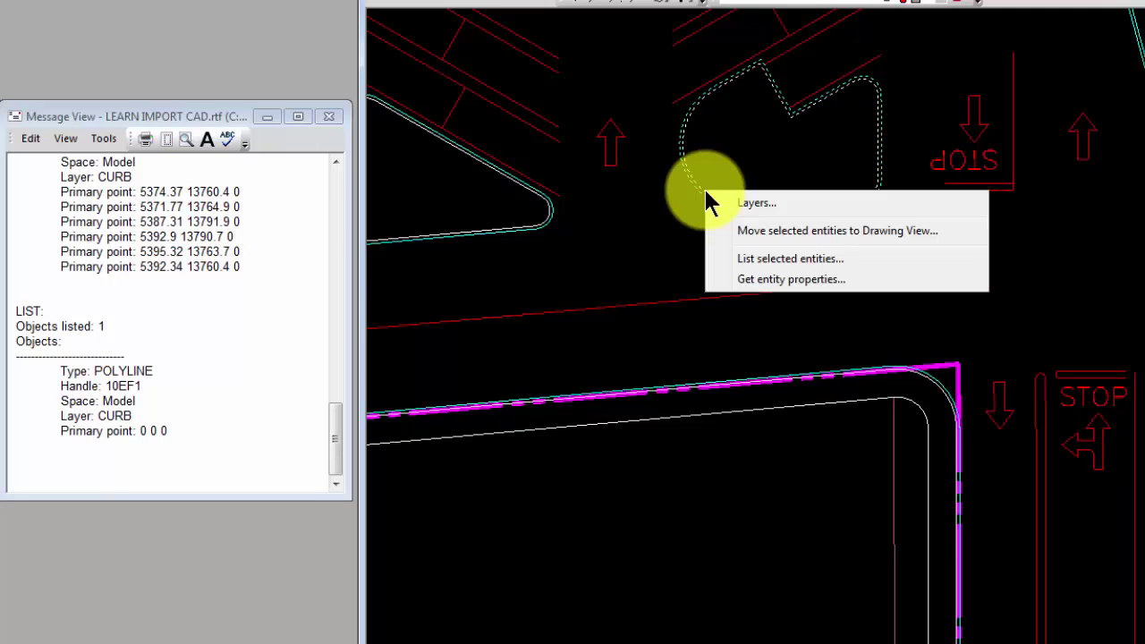
{"action": "left_click", "coordinate": [761, 257]}
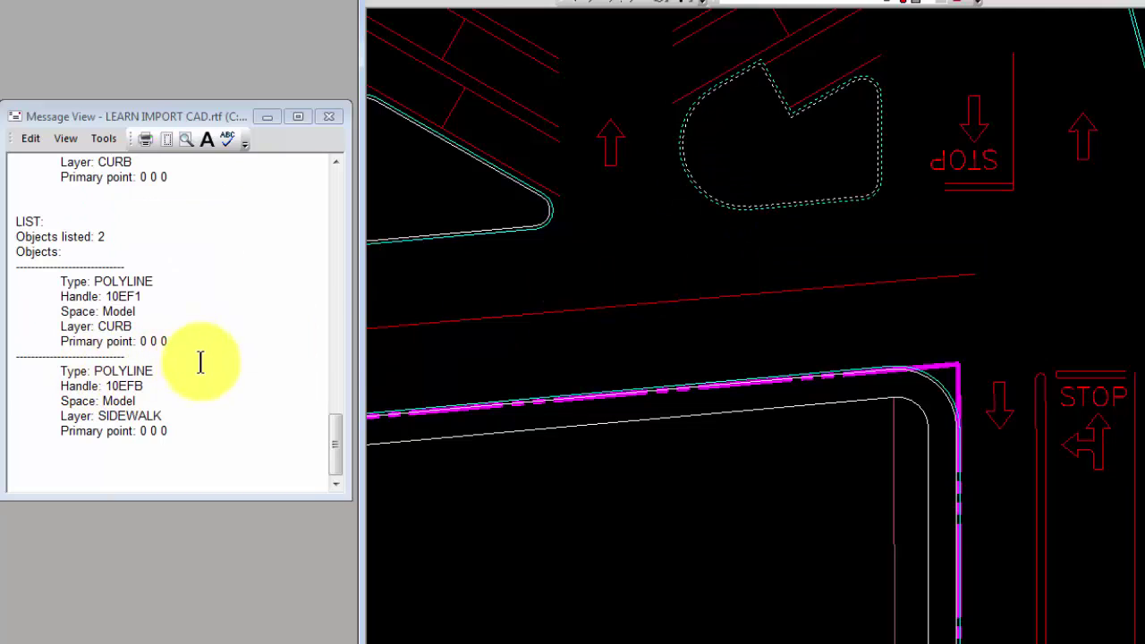
{"action": "left_click", "coordinate": [150, 392]}
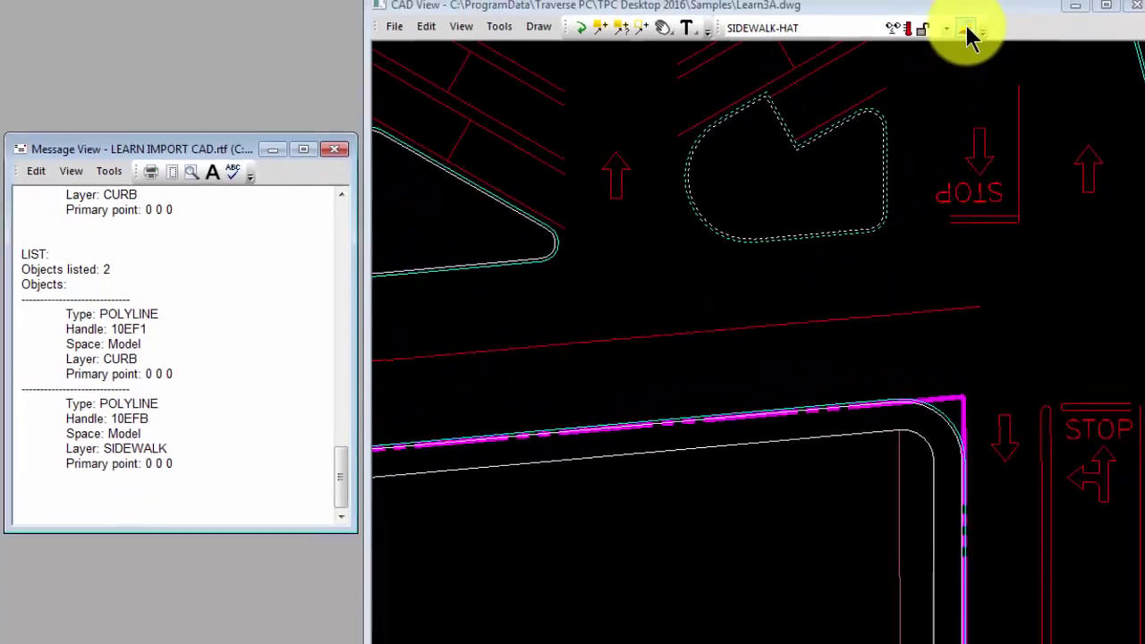
- In the Layers dialog, turn off all layers, then make CURB current and turn it back on
{"action": "left_click", "coordinate": [961, 9]}
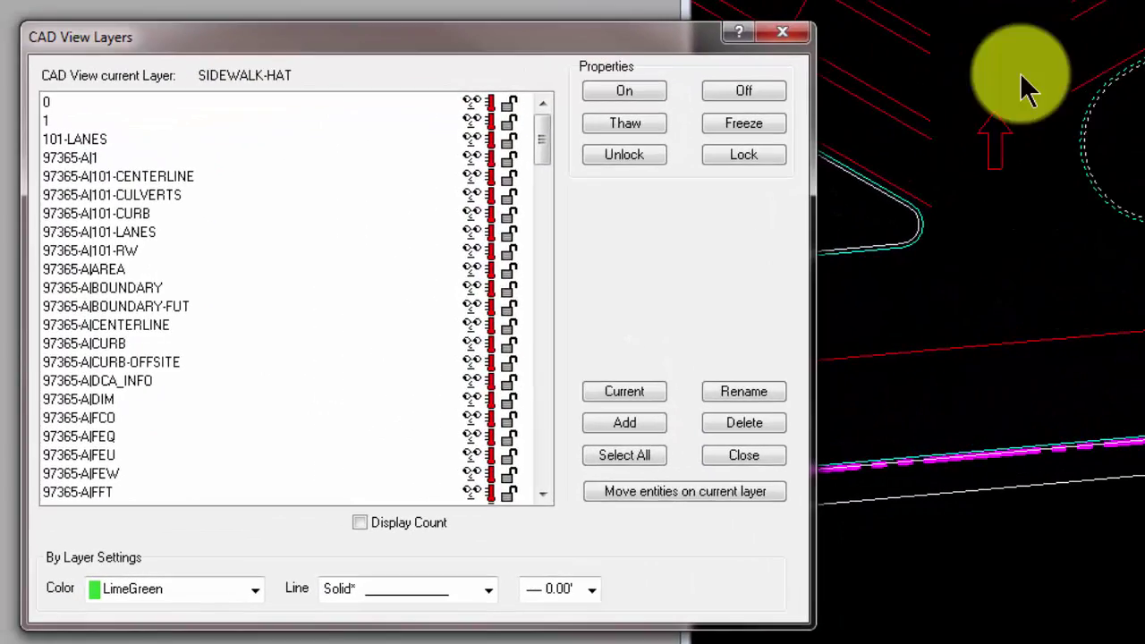
{"action": "left_click", "coordinate": [646, 458]}
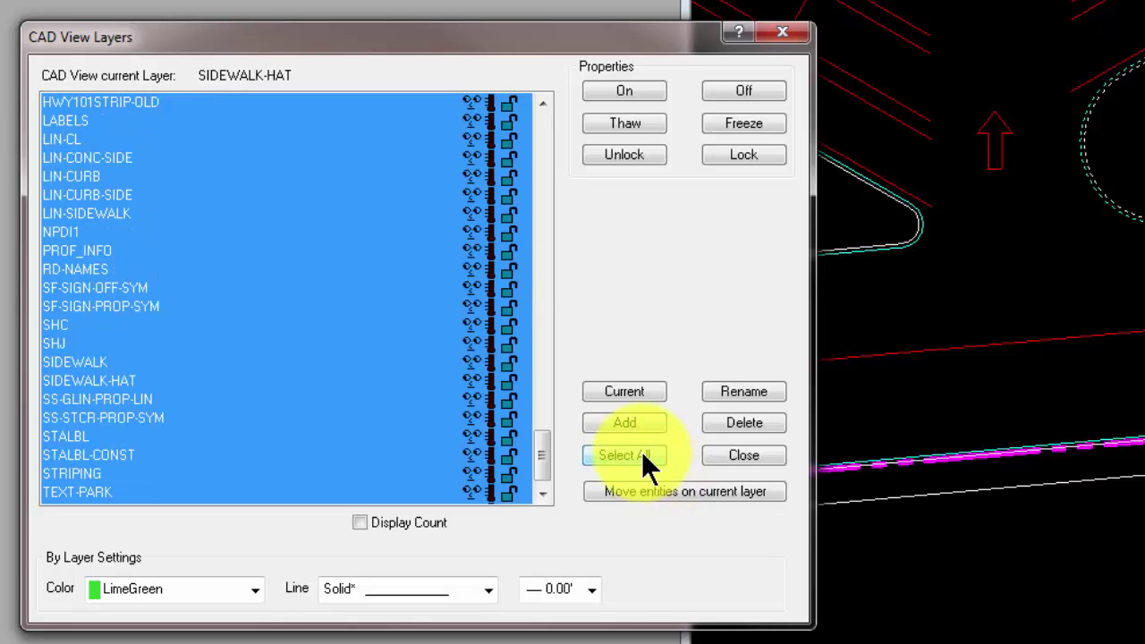
{"action": "left_click", "coordinate": [734, 89]}
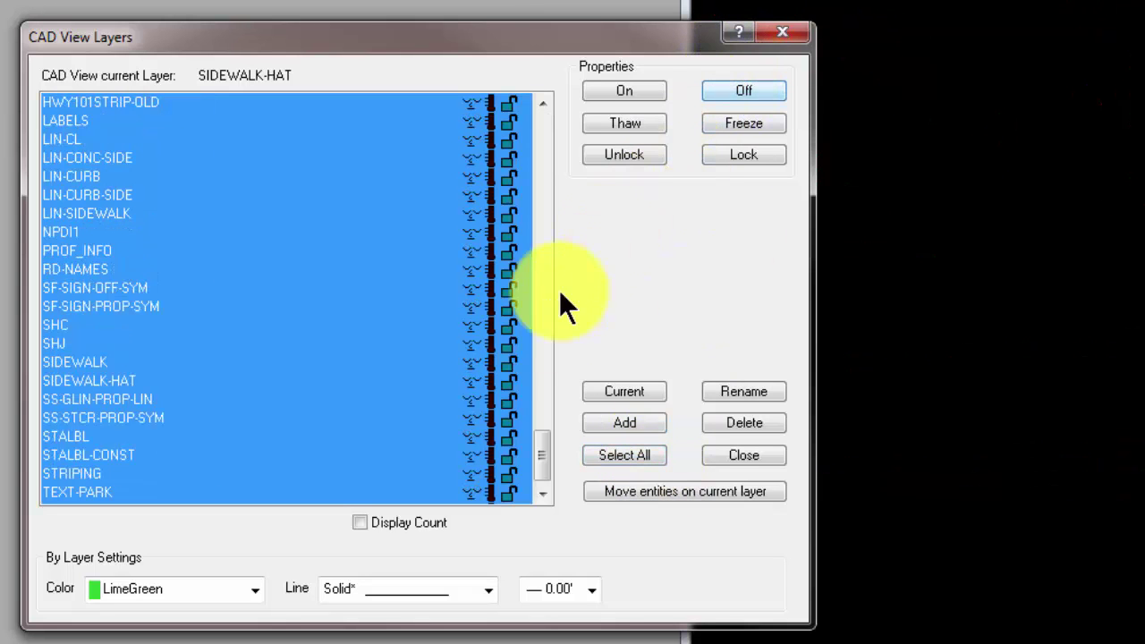
{"action": "left_click_drag", "start_coordinate": [542, 439], "coordinate": [512, 407]}
{"action": "left_click", "coordinate": [49, 157]}
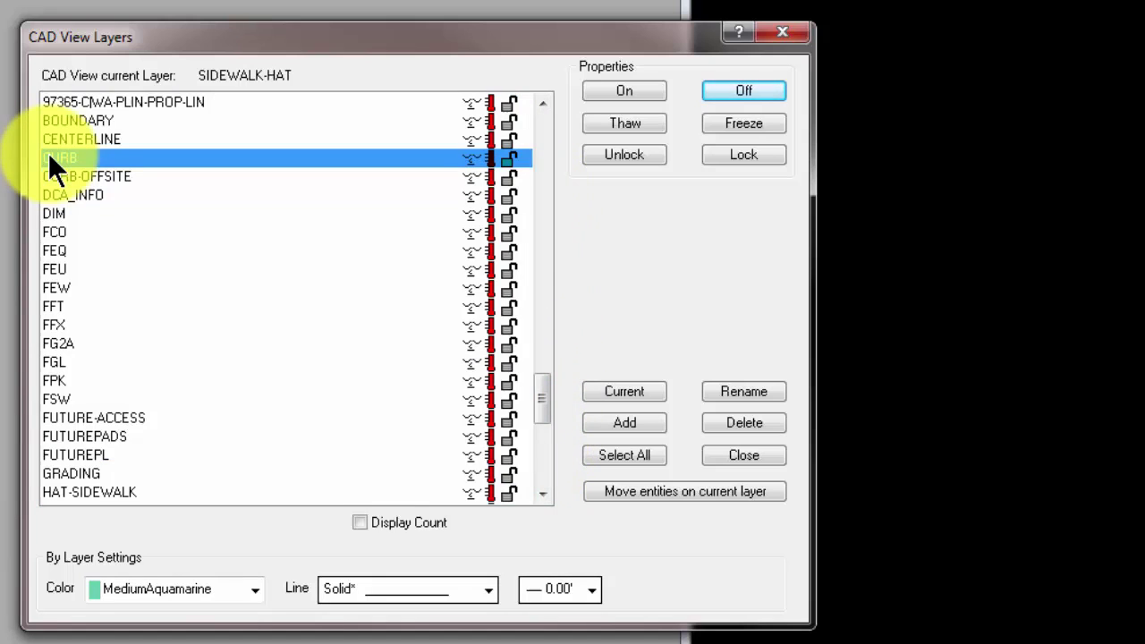
{"action": "left_click", "coordinate": [637, 390]}
{"action": "left_click", "coordinate": [632, 86]}
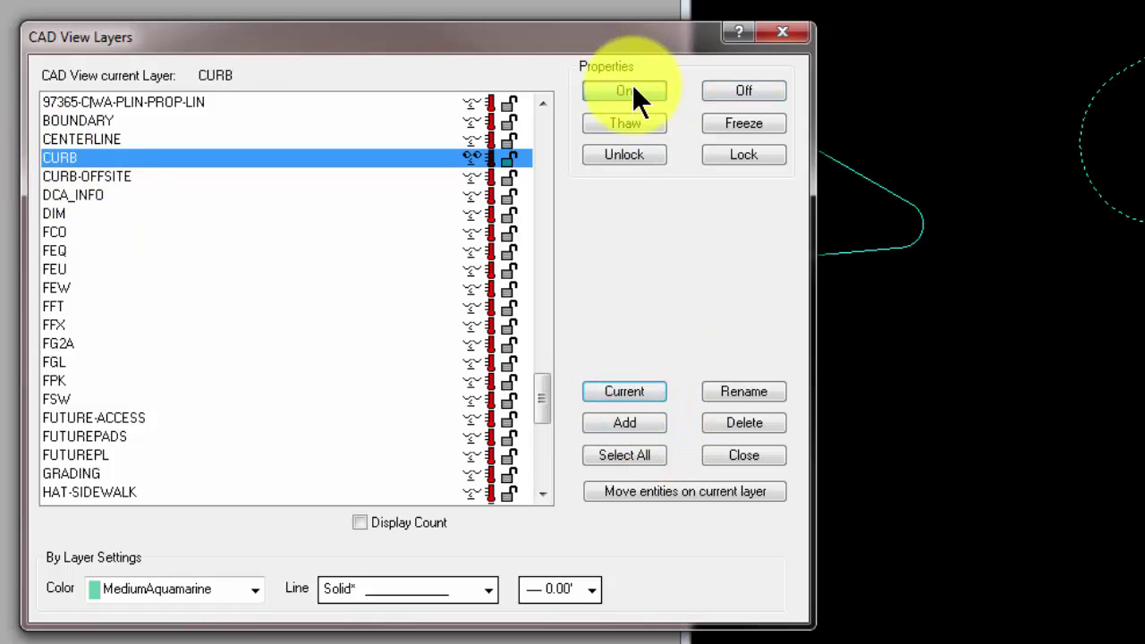
{"action": "left_click", "coordinate": [778, 33]}
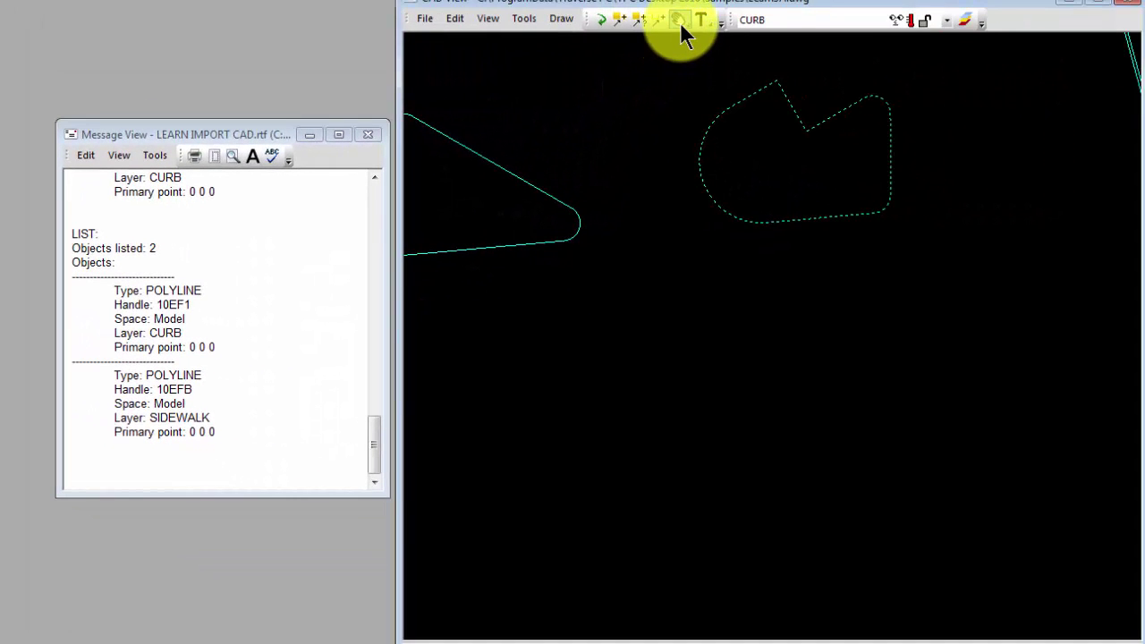
- Zoom to extents and list a lower-row island as a CURB-layer POLYLINE, handle 10FA5, then close Message View
{"action": "left_click_drag", "start_coordinate": [681, 25], "coordinate": [684, 115]}
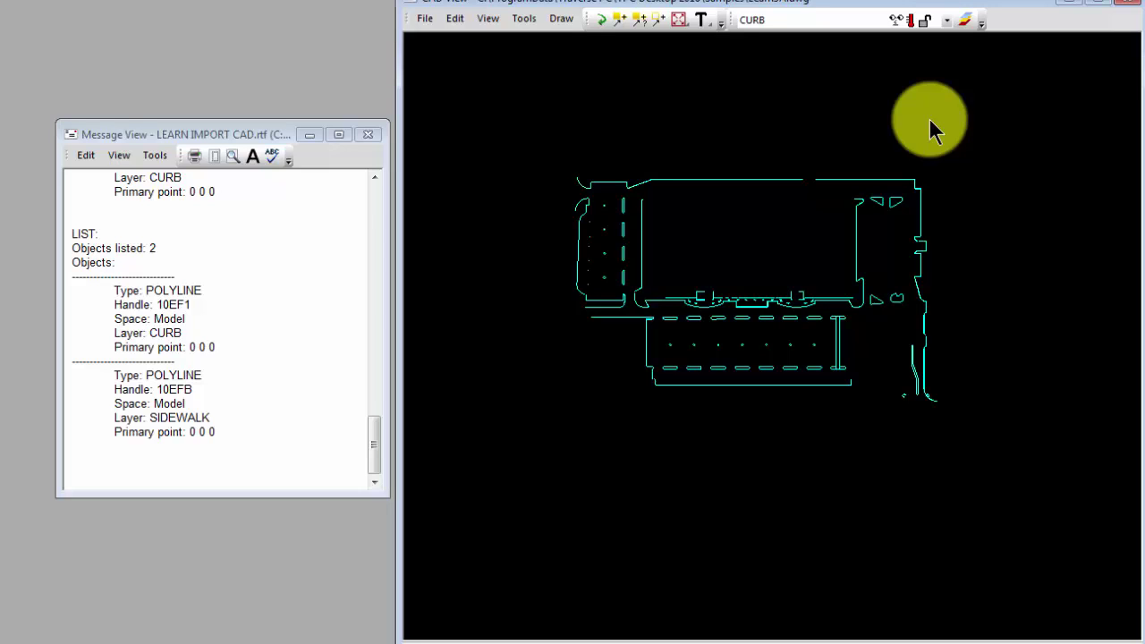
{"action": "left_click", "coordinate": [369, 136]}
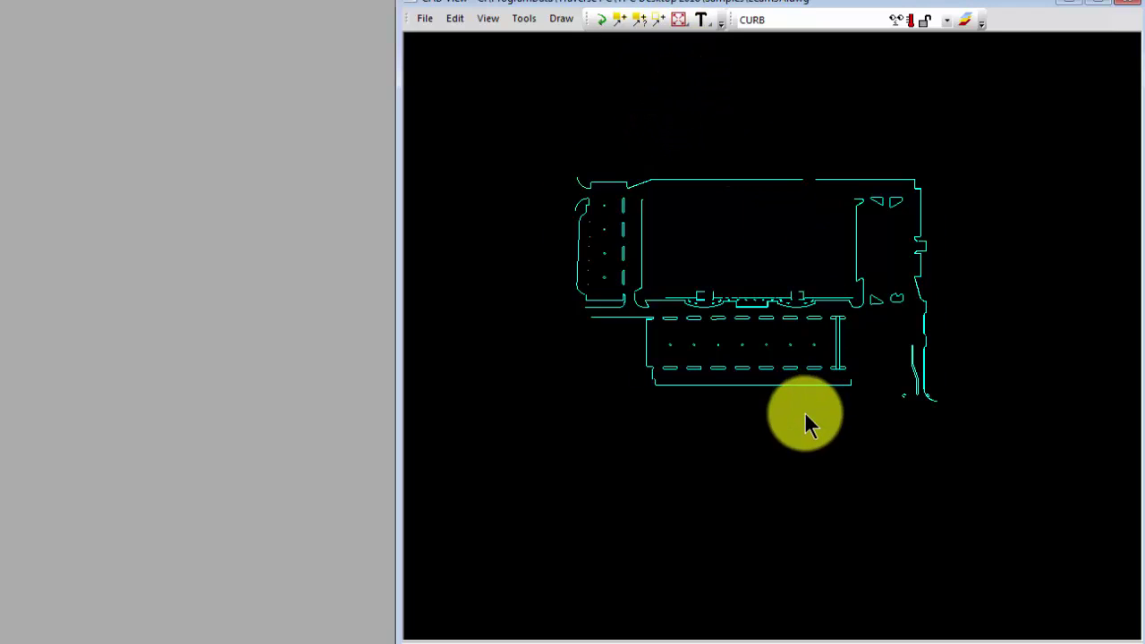
{"action": "scroll", "coordinate": [804, 413], "scroll_direction": "up", "scroll_amount": 5}
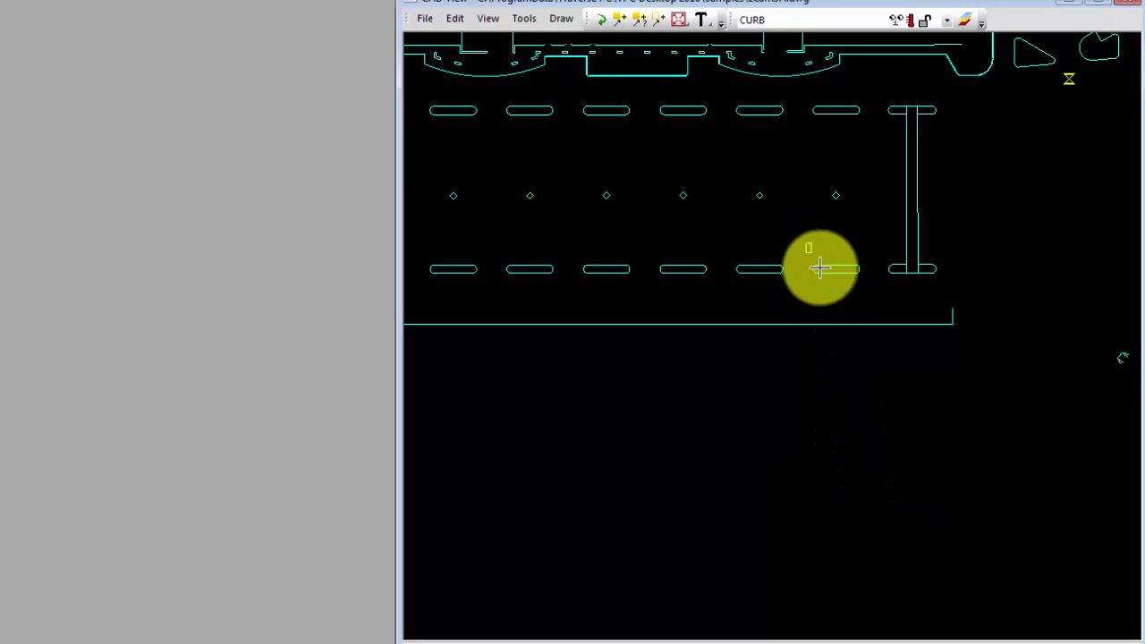
{"action": "left_click_drag", "start_coordinate": [806, 242], "coordinate": [867, 302]}
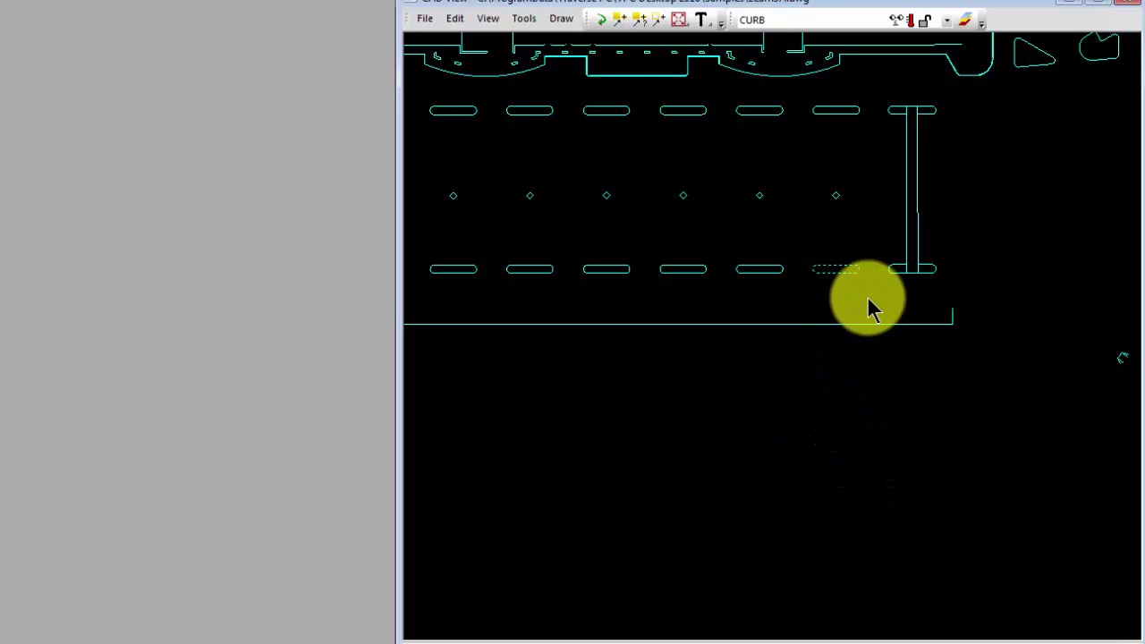
{"action": "right_click", "coordinate": [848, 285]}
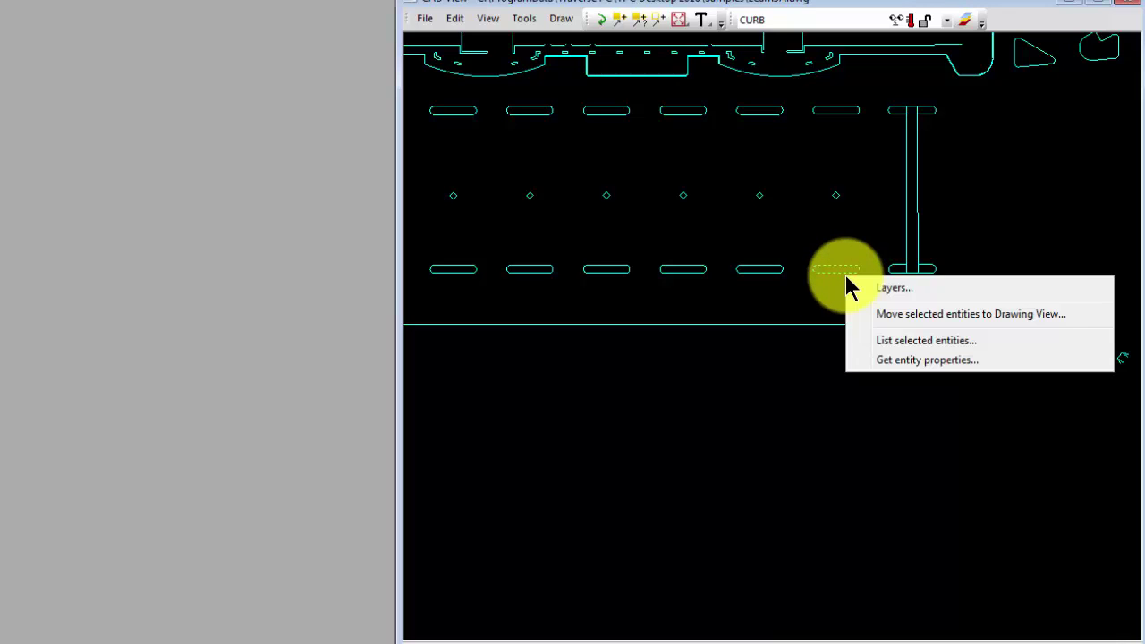
{"action": "left_click", "coordinate": [887, 340]}
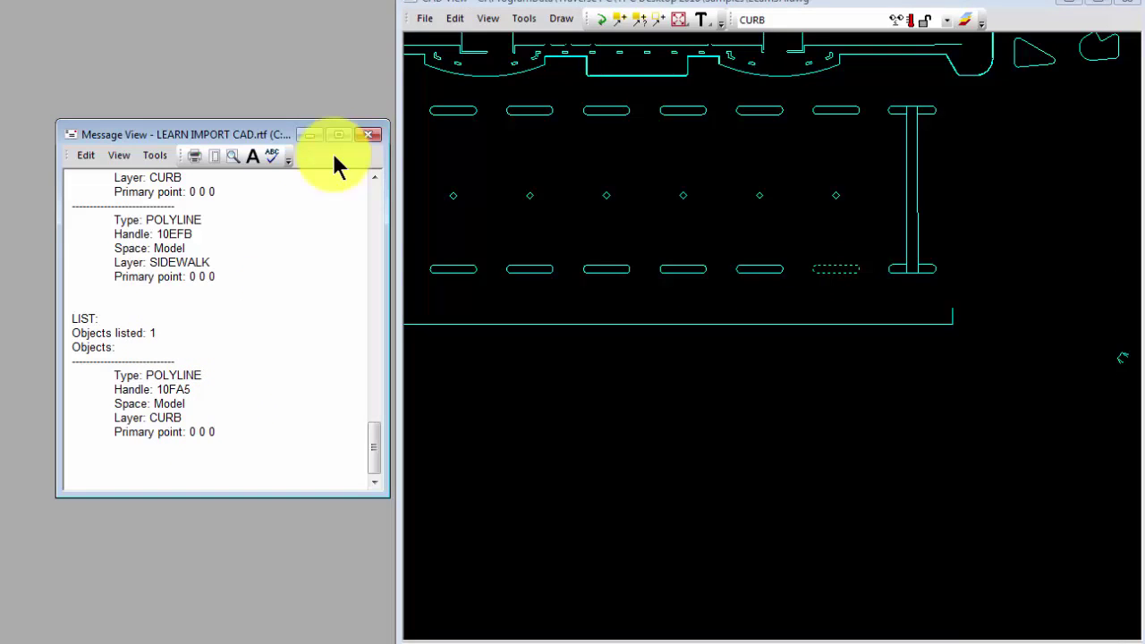
{"action": "left_click", "coordinate": [369, 138]}
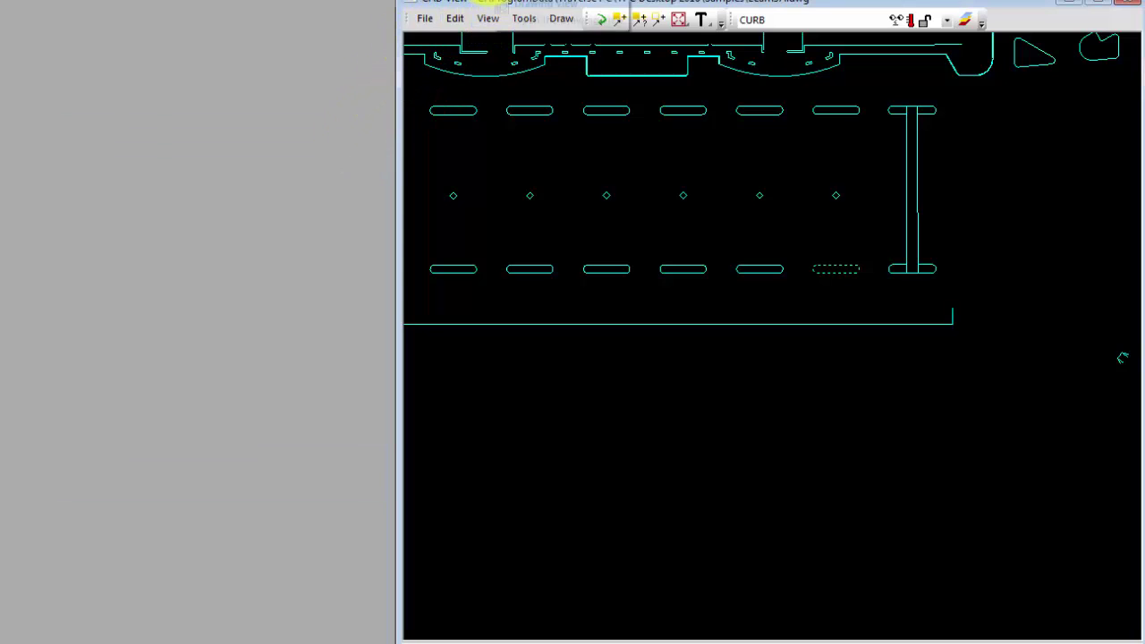
- Reopen Drawing View, window-select all 349 curb entities and move them into the Drawing View
{"action": "left_click", "coordinate": [494, 2]}
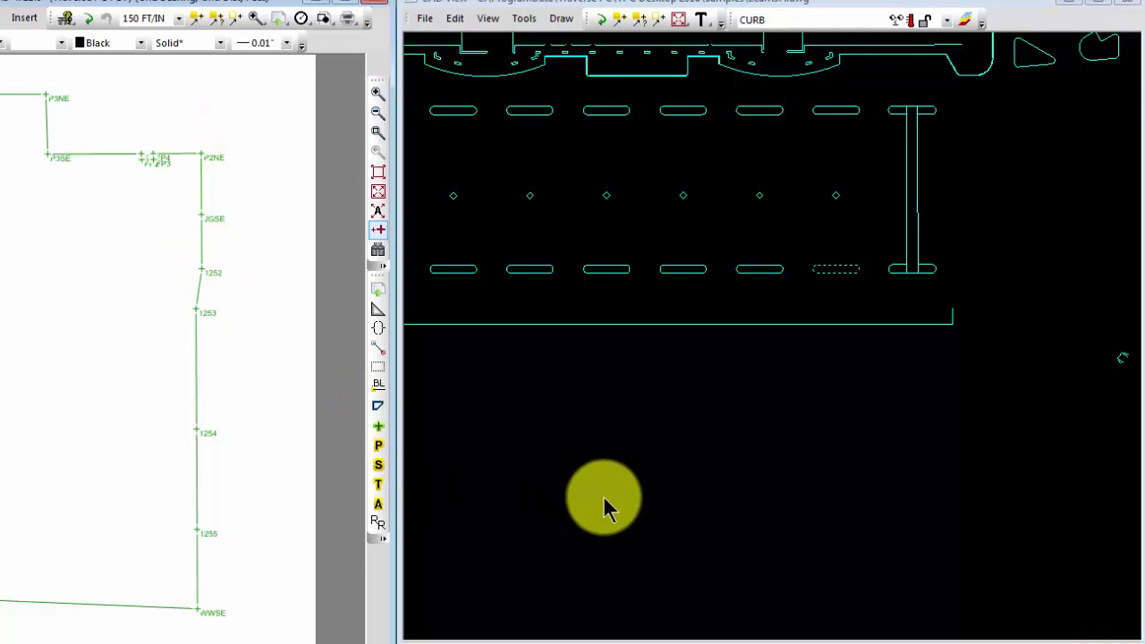
{"action": "scroll", "coordinate": [796, 439], "scroll_direction": "down", "scroll_amount": 1}
{"action": "scroll", "coordinate": [795, 440], "scroll_direction": "down", "scroll_amount": 3}
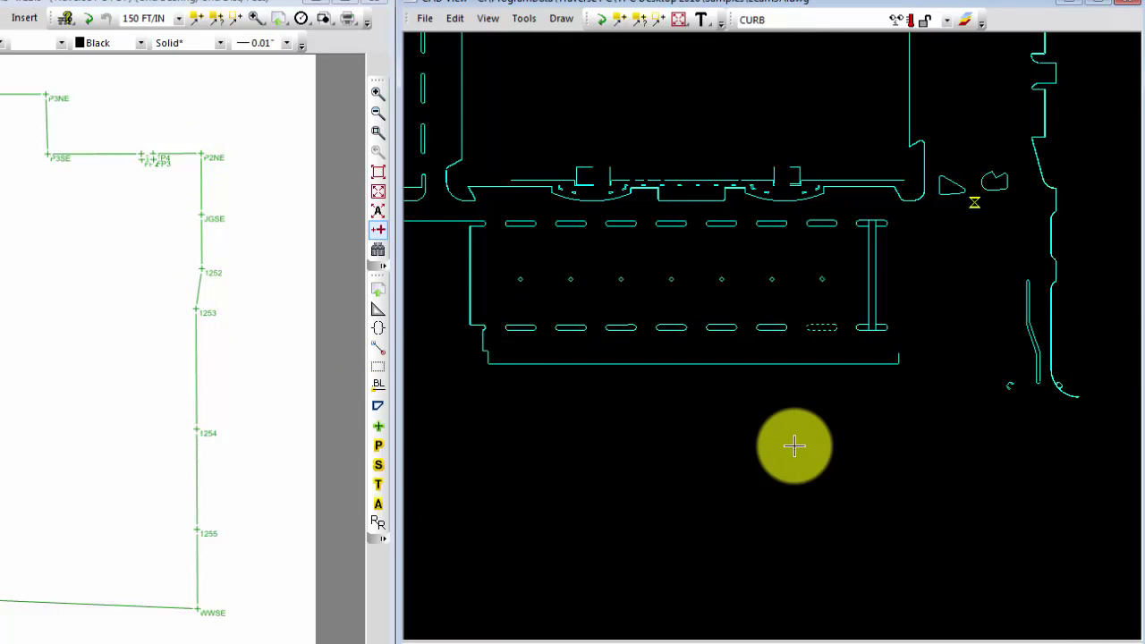
{"action": "mouse_move", "coordinate": [796, 441]}
{"action": "left_mouse_down"}
{"action": "mouse_move", "coordinate": [805, 470]}
{"action": "mouse_move", "coordinate": [473, 143]}
{"action": "mouse_move", "coordinate": [447, 86]}
{"action": "mouse_move", "coordinate": [785, 439]}
{"action": "mouse_move", "coordinate": [644, 312]}
{"action": "mouse_move", "coordinate": [1010, 481]}
{"action": "left_mouse_up"}
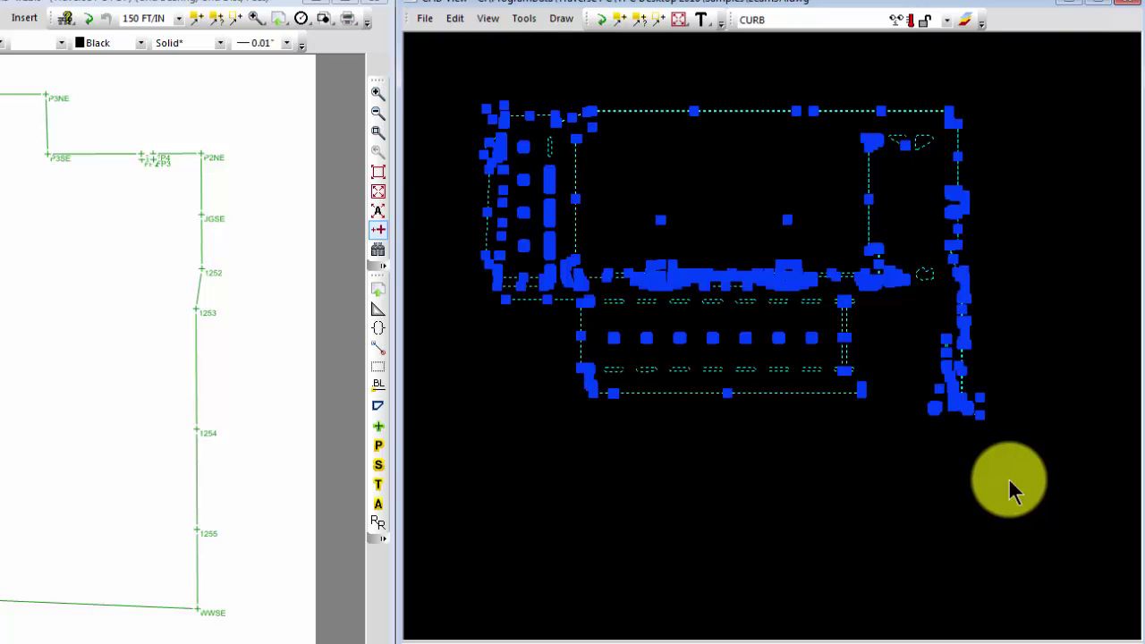
{"action": "right_click", "coordinate": [769, 284]}
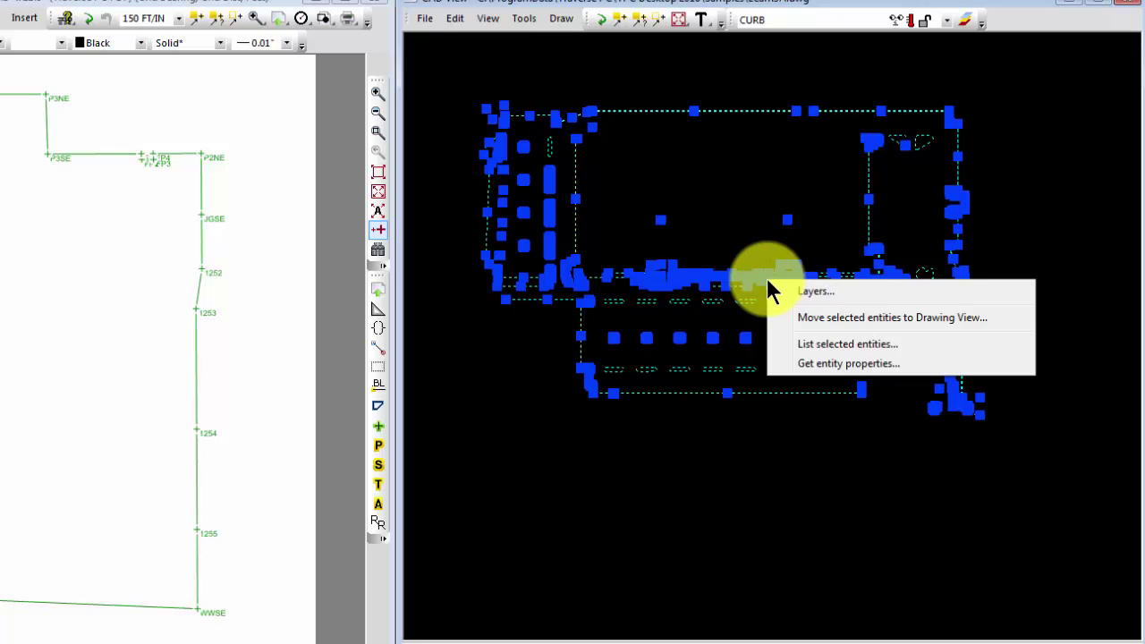
{"action": "left_click", "coordinate": [839, 318]}
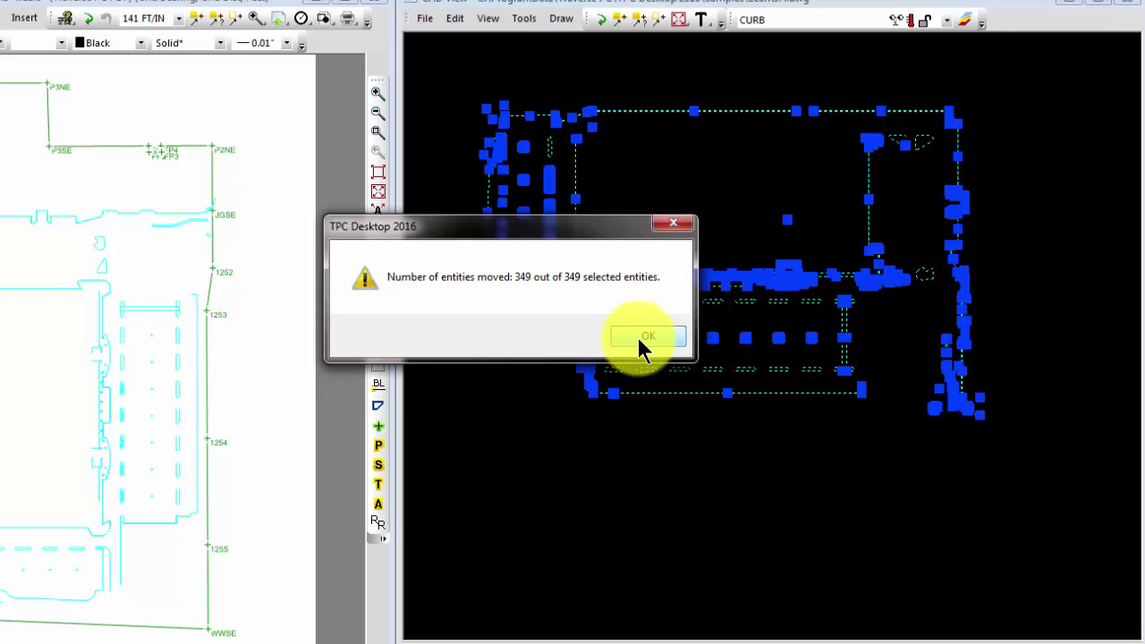
- Dismiss the entities-moved message and verify the cyan linework in Drawing View is on layer CURB
{"action": "left_click", "coordinate": [648, 337]}
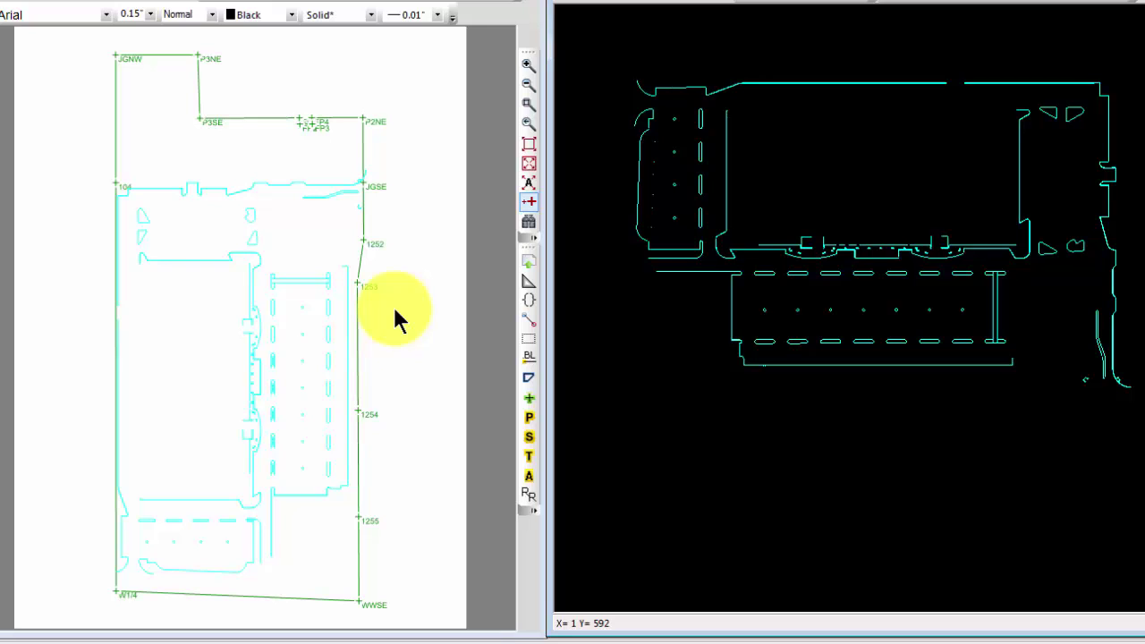
{"action": "left_click", "coordinate": [246, 157]}
{"action": "mouse_move", "coordinate": [258, 188]}
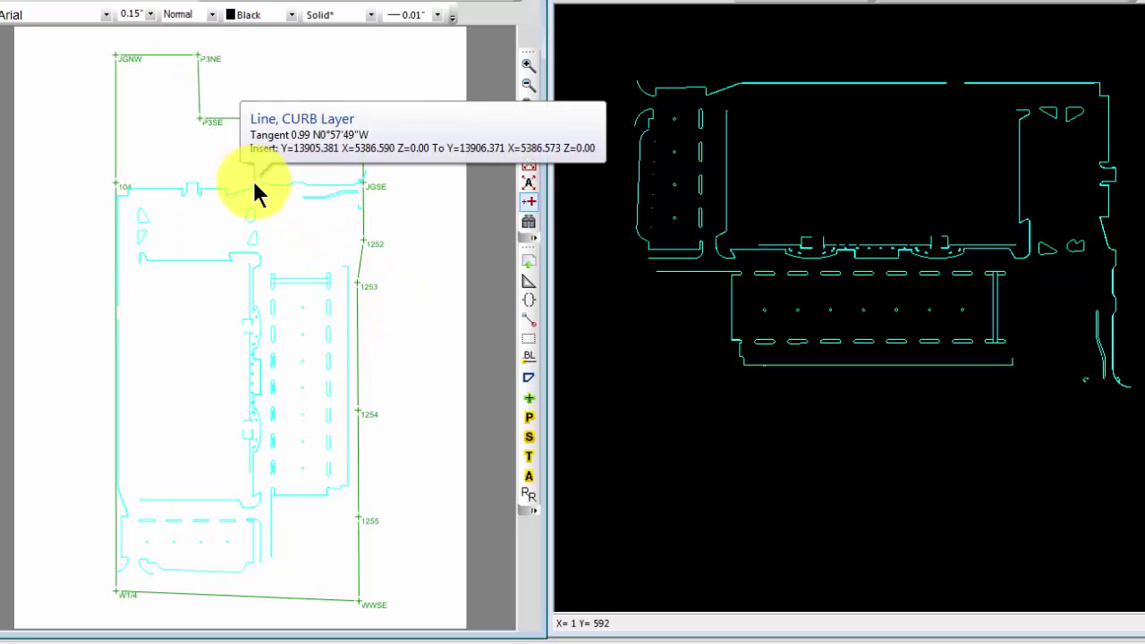